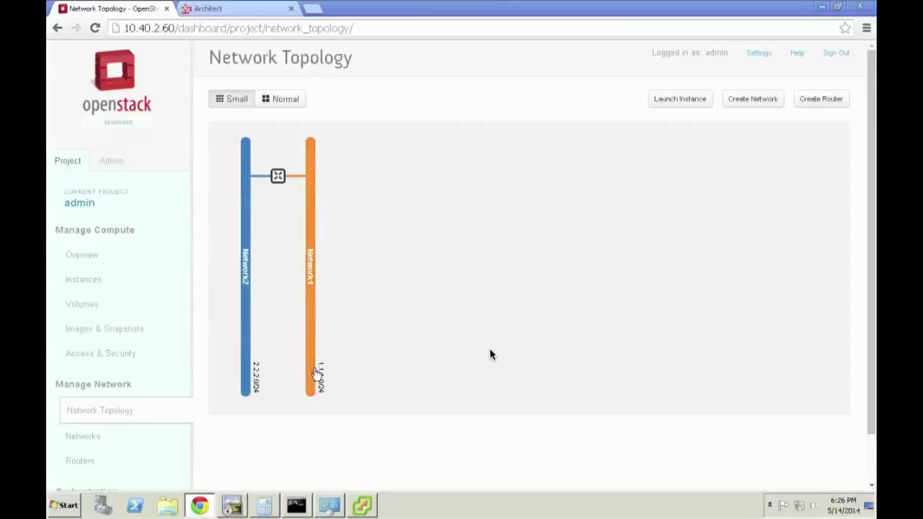
Step: Show Router1's interfaces 2.2.2.1 and 1.1.1.1, after checking the Nuage Architect topology
{"action": "left_click", "coordinate": [277, 177]}
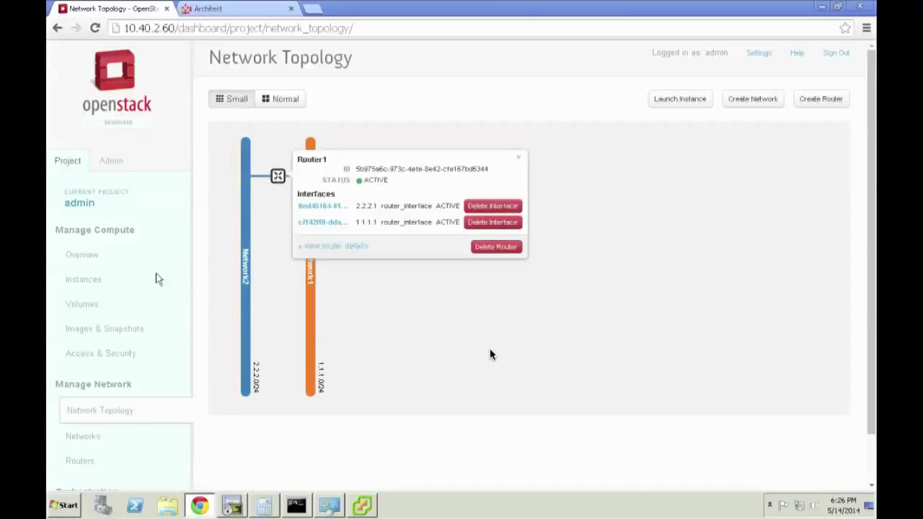
{"action": "left_click", "coordinate": [220, 10]}
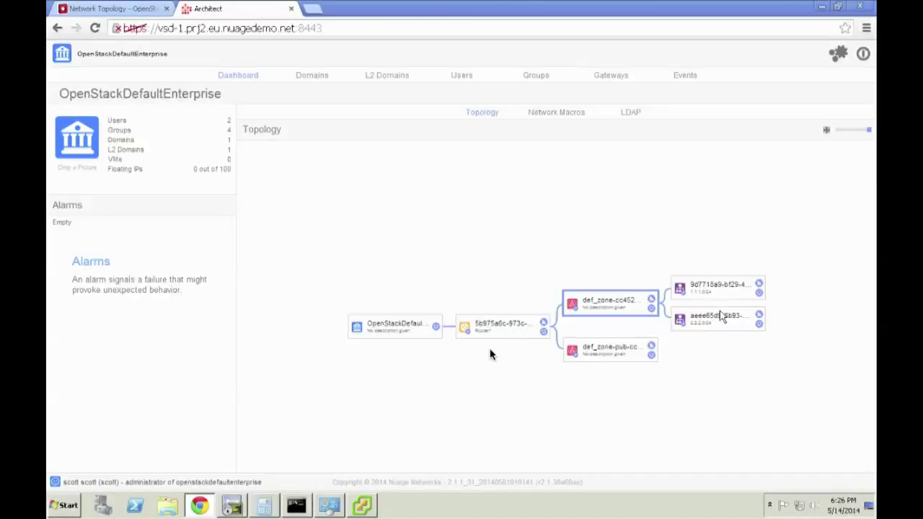
{"action": "left_click", "coordinate": [139, 13]}
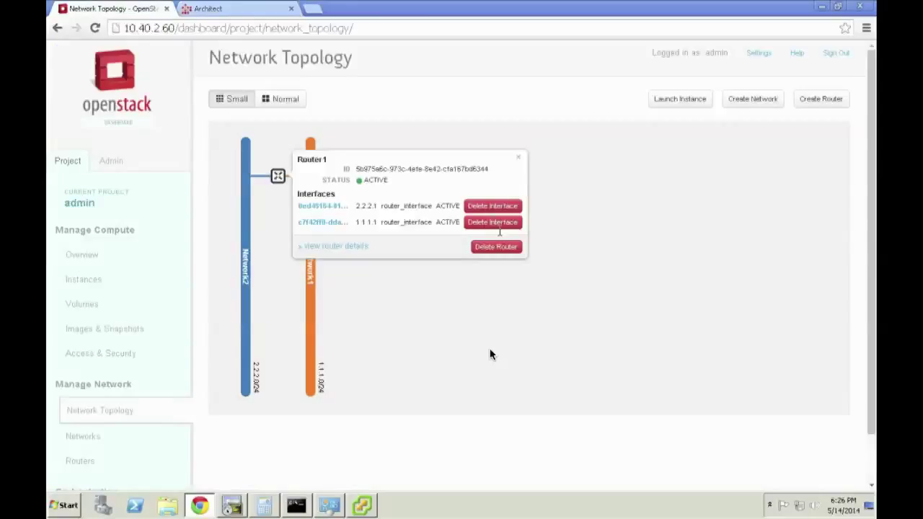
Step: Launch instance vm1 from the Arch Linux image on the m1.tiny flavor, attached to Network1
{"action": "left_click", "coordinate": [82, 282]}
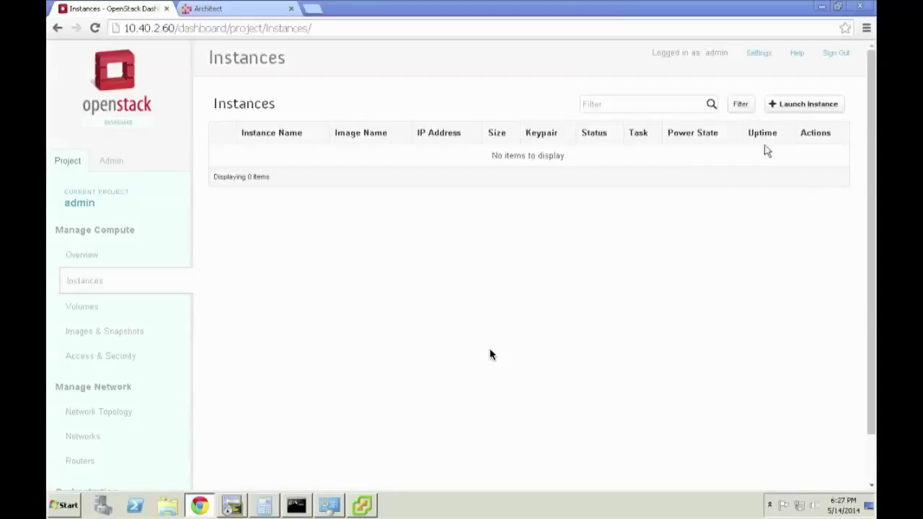
{"action": "left_click", "coordinate": [788, 105]}
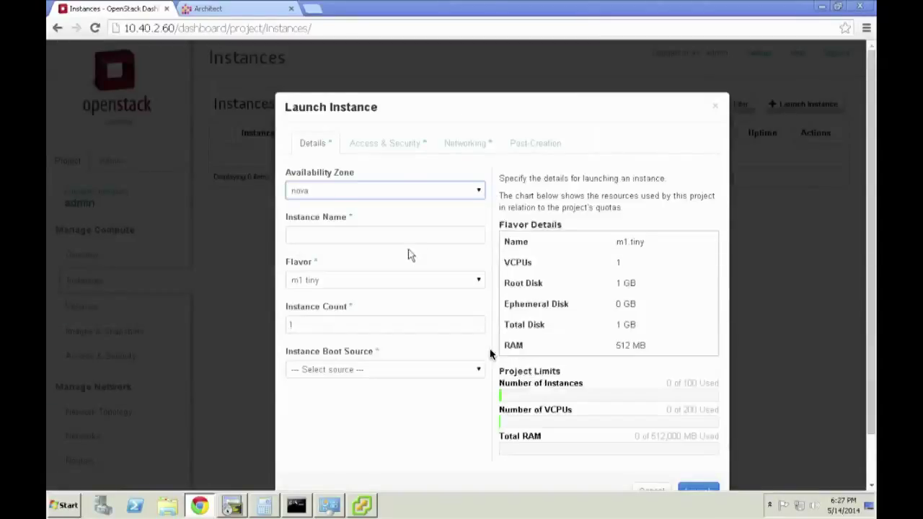
{"action": "left_click", "coordinate": [414, 237]}
{"action": "type", "text": "vm1"}
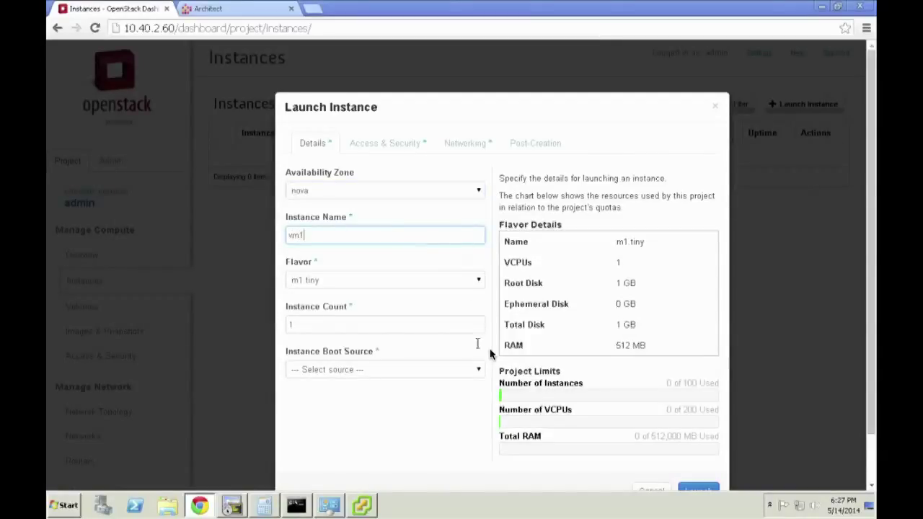
{"action": "left_click", "coordinate": [478, 372]}
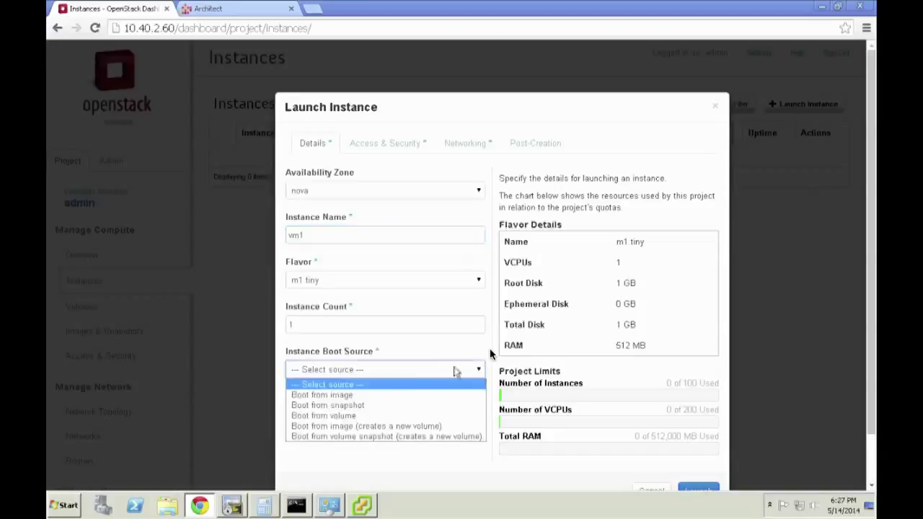
{"action": "left_click", "coordinate": [358, 395]}
{"action": "left_click", "coordinate": [370, 414]}
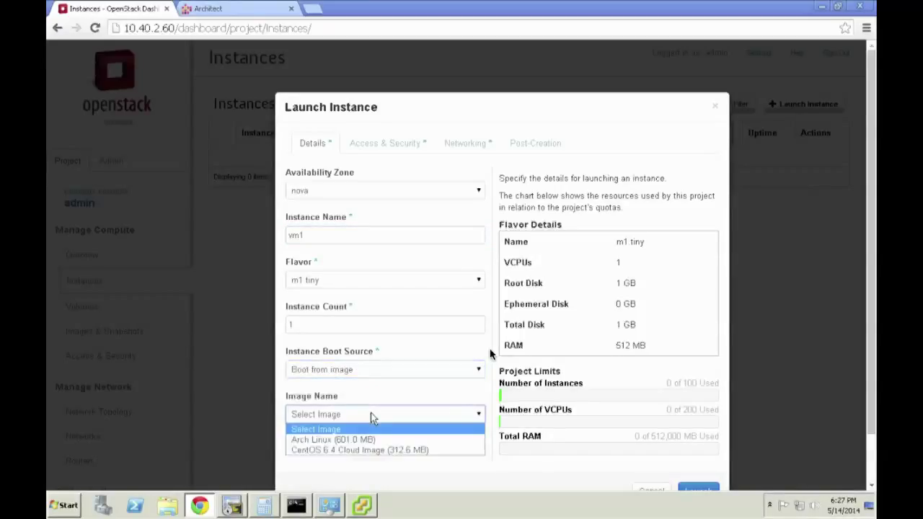
{"action": "left_click", "coordinate": [342, 439]}
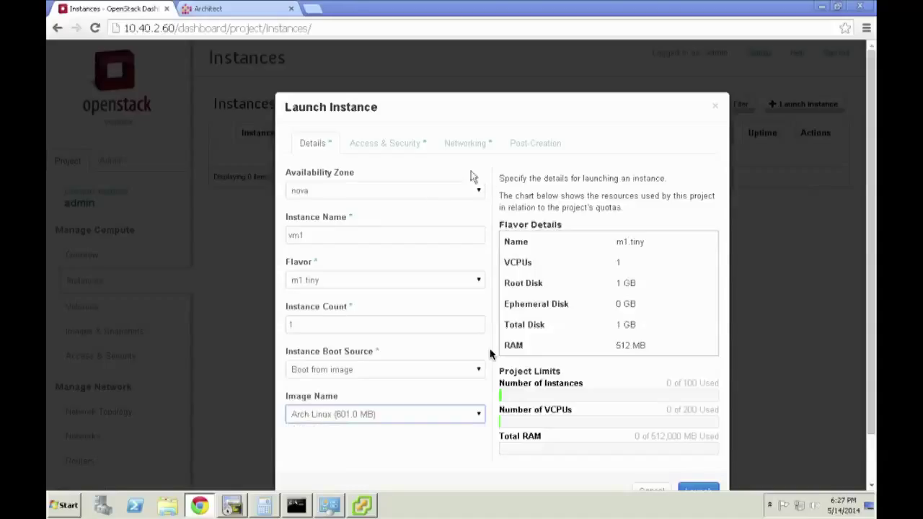
{"action": "left_click", "coordinate": [468, 143]}
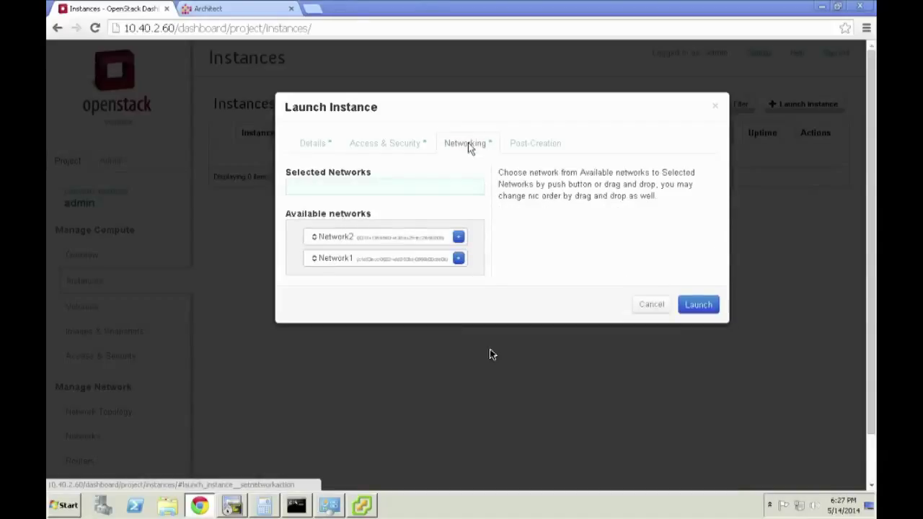
{"action": "left_click", "coordinate": [457, 257]}
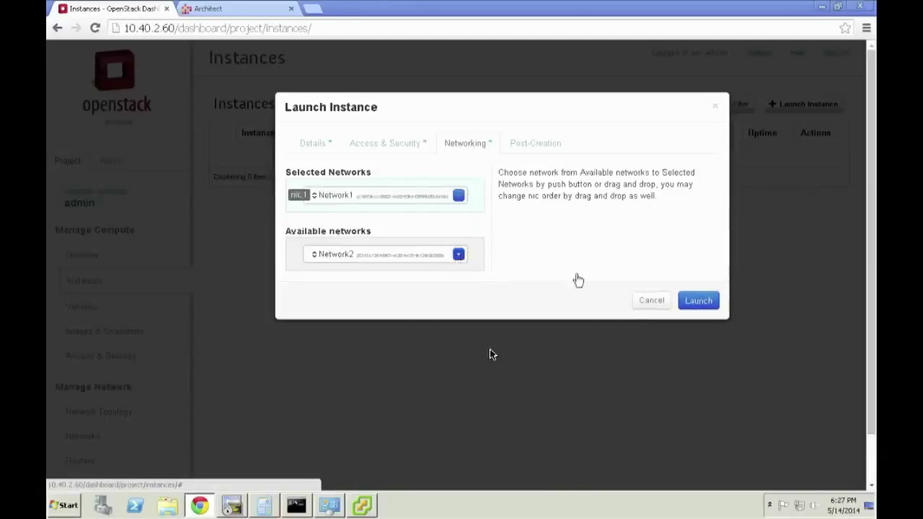
{"action": "left_click", "coordinate": [690, 302]}
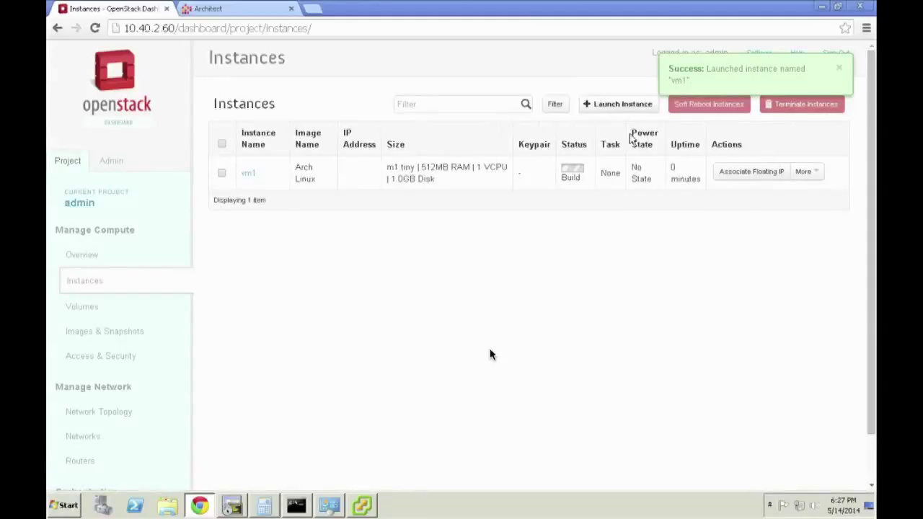
Step: Launch instance vm2 from the Arch Linux image, adding the required Network2 before launching
{"action": "left_click", "coordinate": [621, 104]}
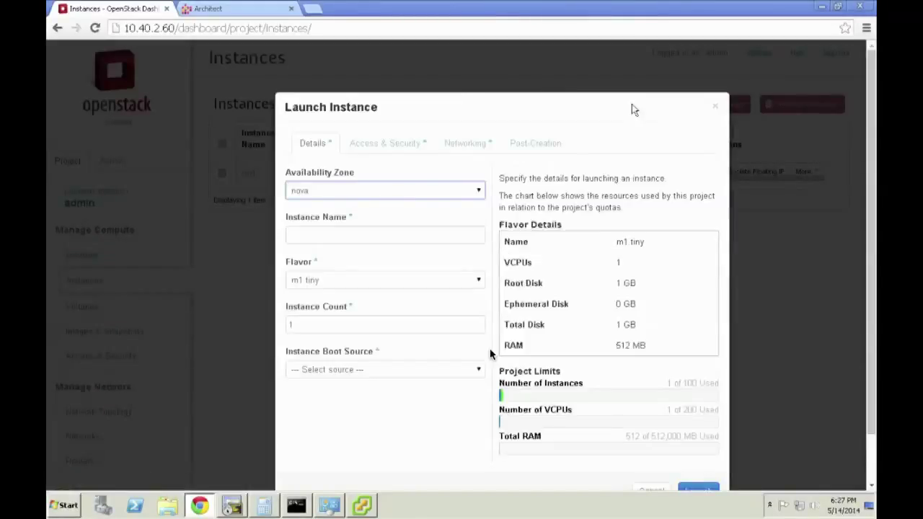
{"action": "left_click", "coordinate": [391, 241]}
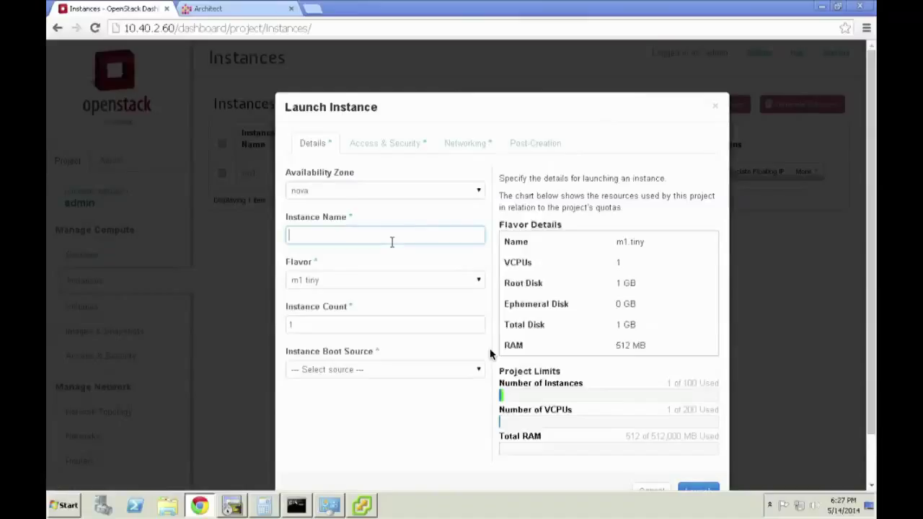
{"action": "type", "text": "vm2"}
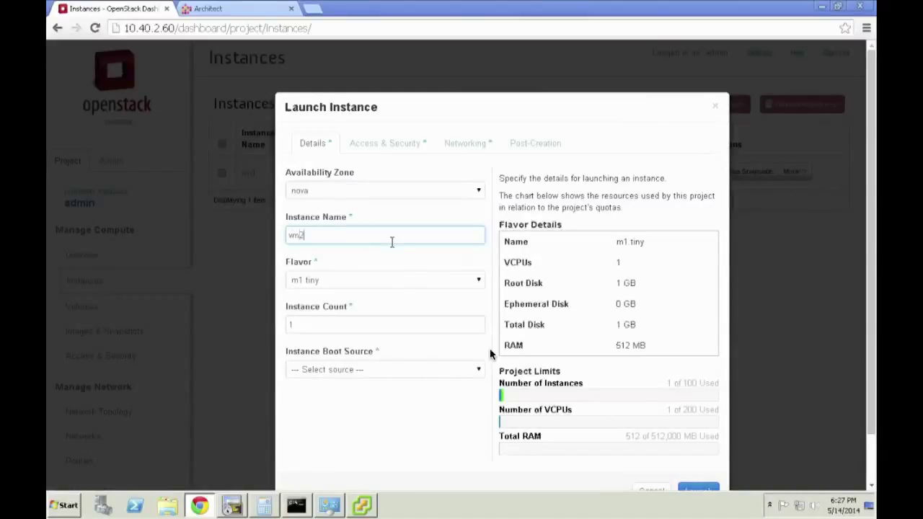
{"action": "left_click", "coordinate": [419, 371]}
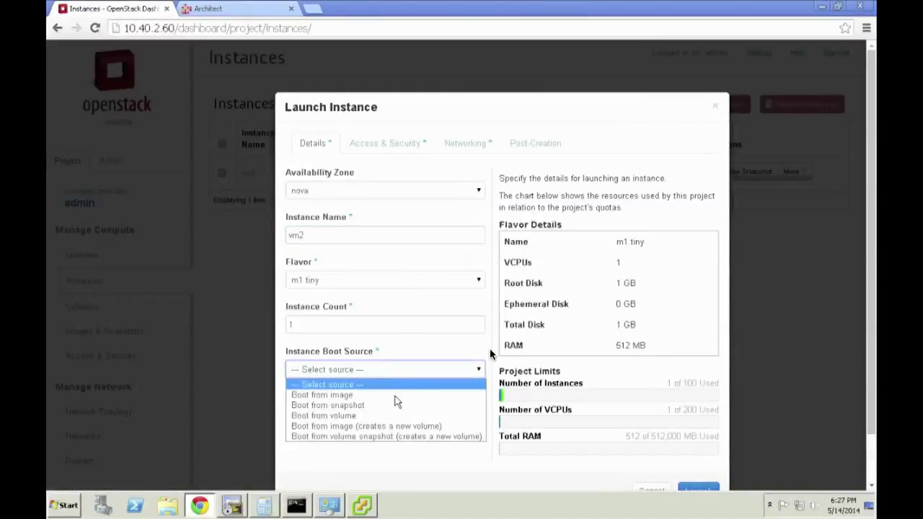
{"action": "left_click", "coordinate": [395, 396]}
{"action": "left_click", "coordinate": [395, 414]}
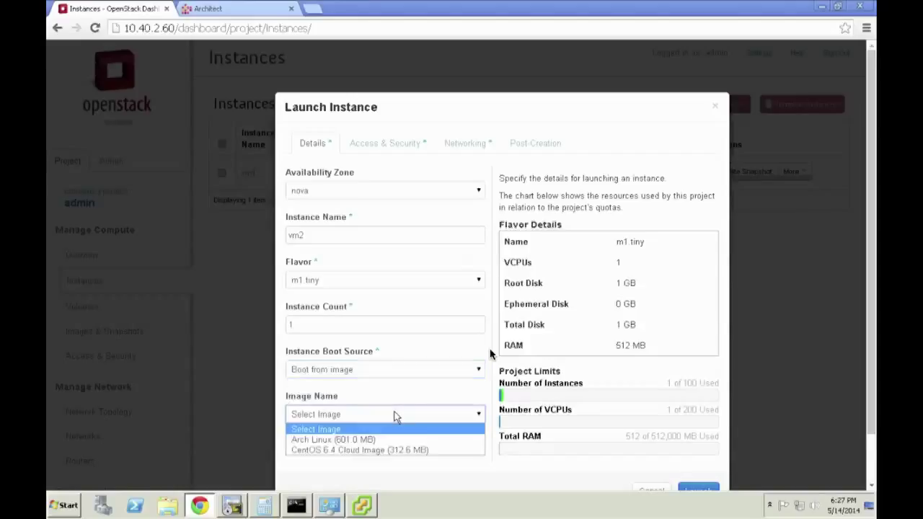
{"action": "left_click", "coordinate": [365, 440]}
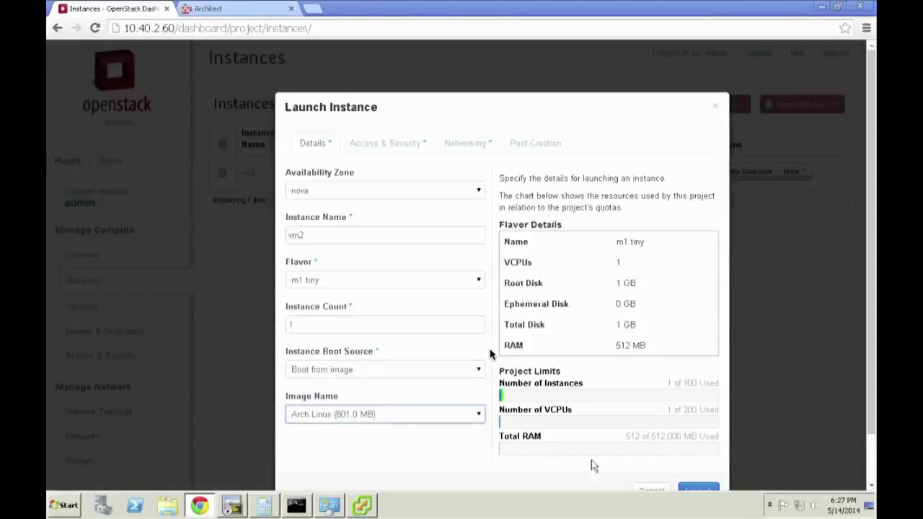
{"action": "left_click", "coordinate": [690, 489]}
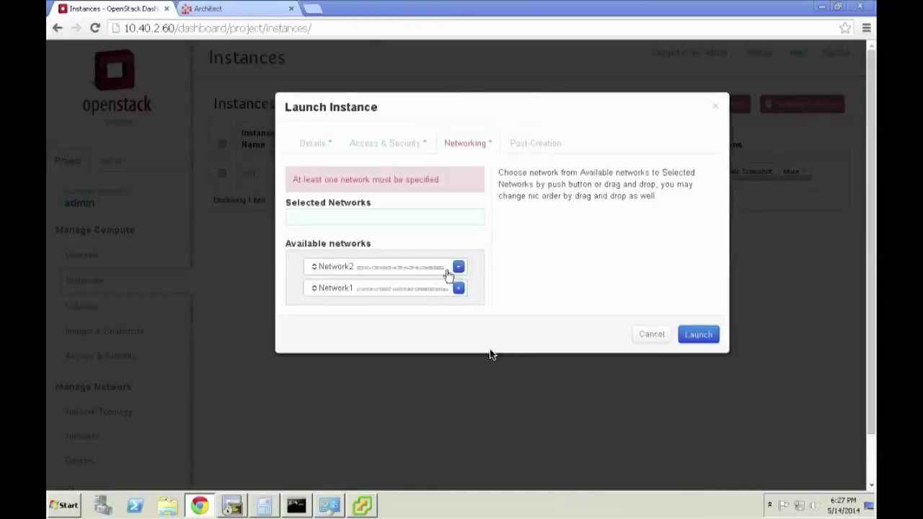
{"action": "left_click", "coordinate": [459, 269]}
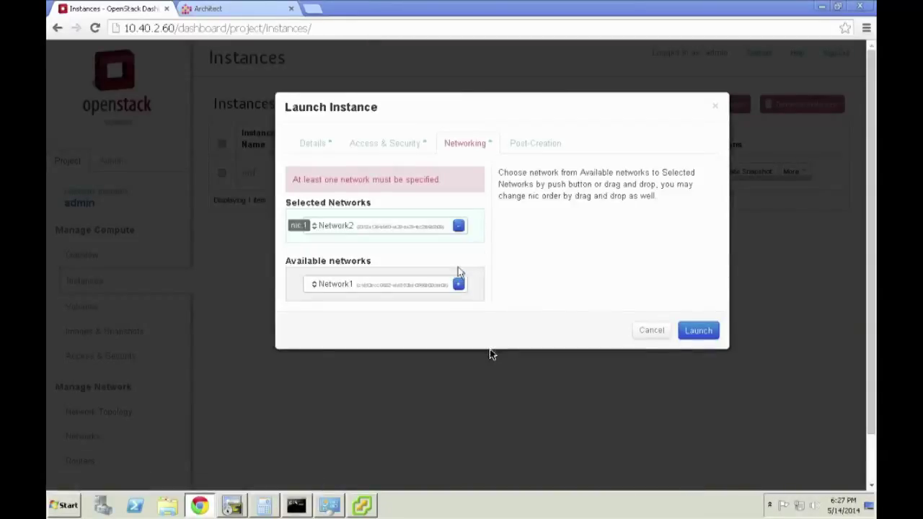
{"action": "left_click", "coordinate": [694, 333]}
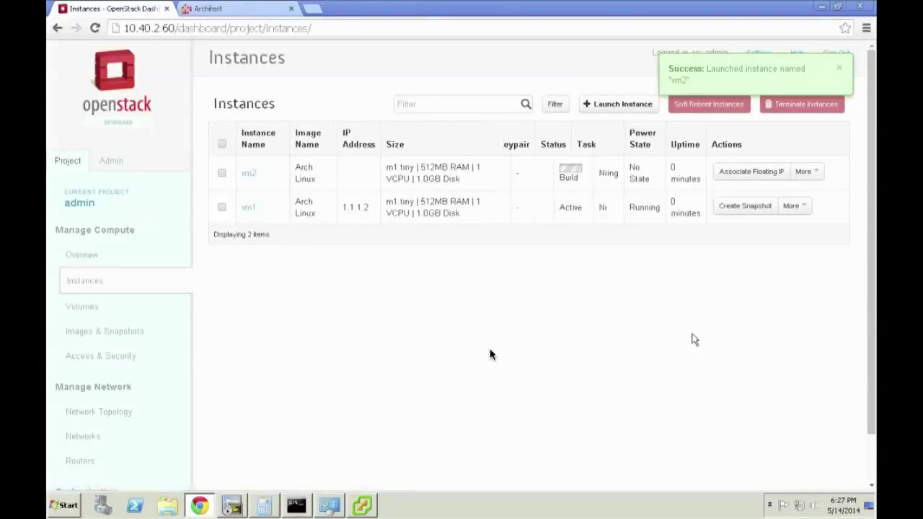
Step: Review vm1's details (Active, m1.tiny, 1.1.1.2 on Network1), then switch to Nuage Architect
{"action": "left_click", "coordinate": [249, 209]}
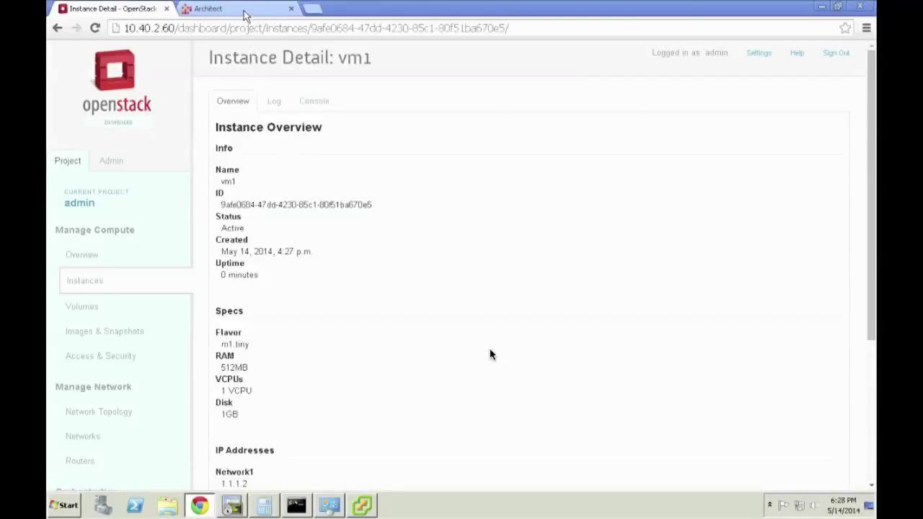
{"action": "left_click", "coordinate": [216, 9]}
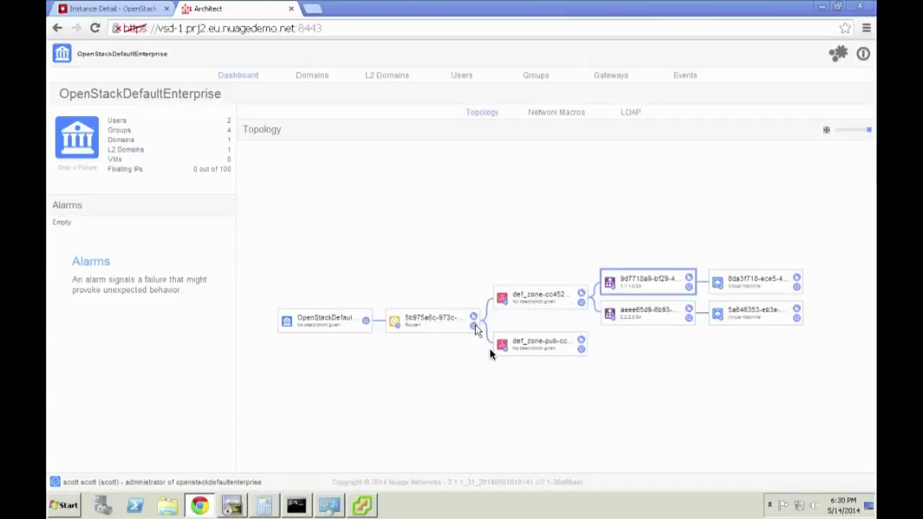
{"action": "left_click", "coordinate": [474, 326]}
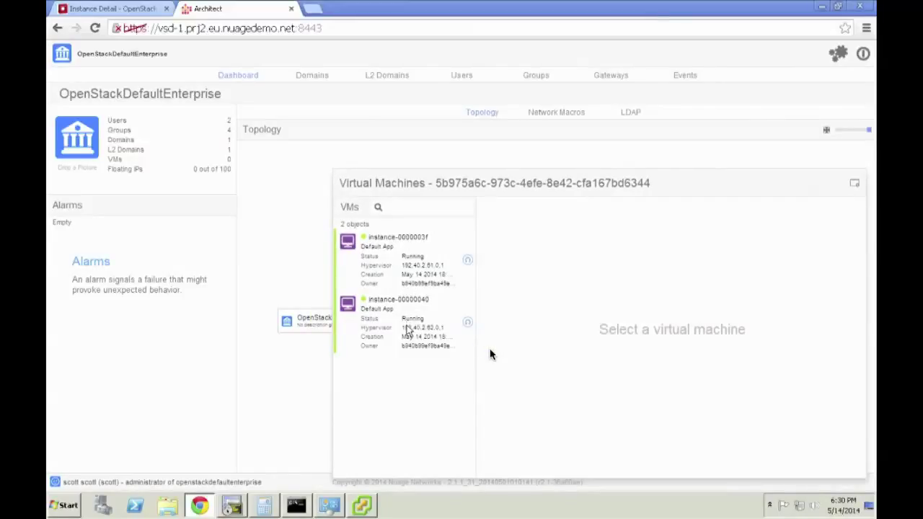
{"action": "left_click", "coordinate": [304, 373]}
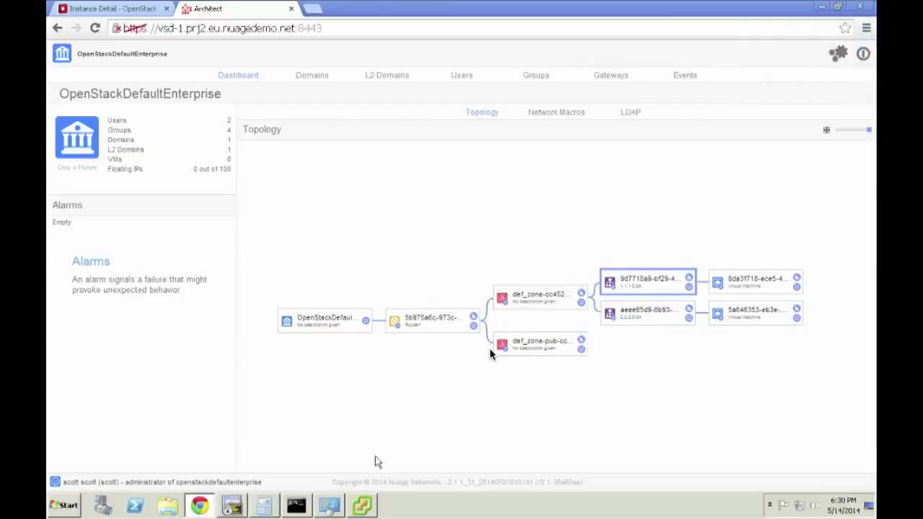
{"action": "mouse_move", "coordinate": [365, 503]}
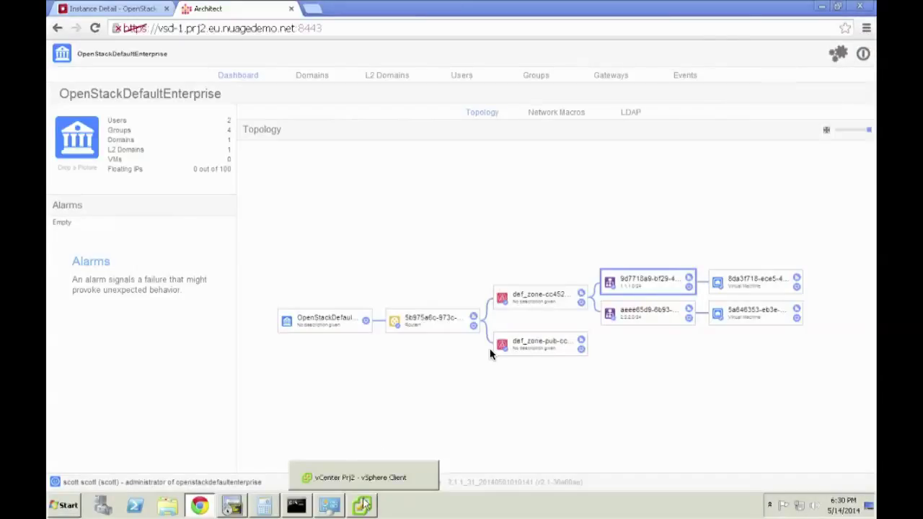
Step: Set TenantVM1's adapter to OpenStackDefaultEnterprise, Router1, def_zone and Subnet1 1.1.1.0/24, and apply
{"action": "key", "text": "alt+Tab"}
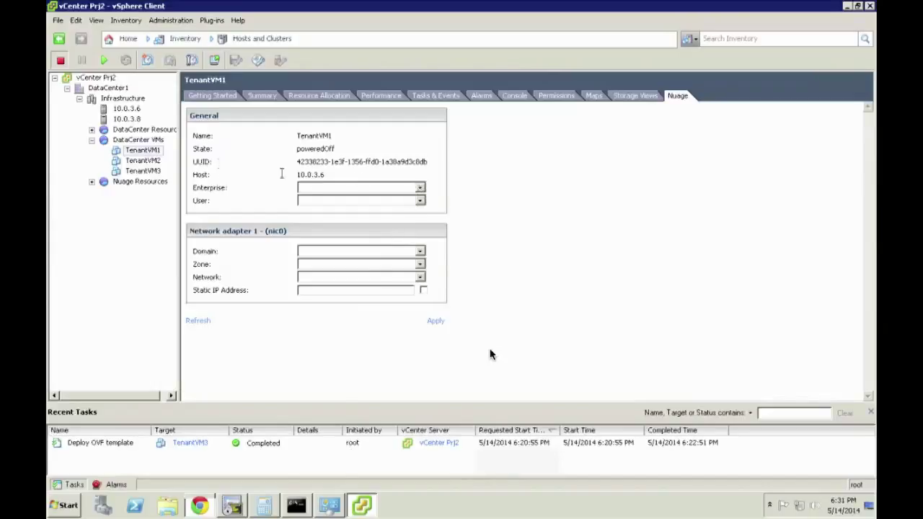
{"action": "left_click", "coordinate": [419, 187]}
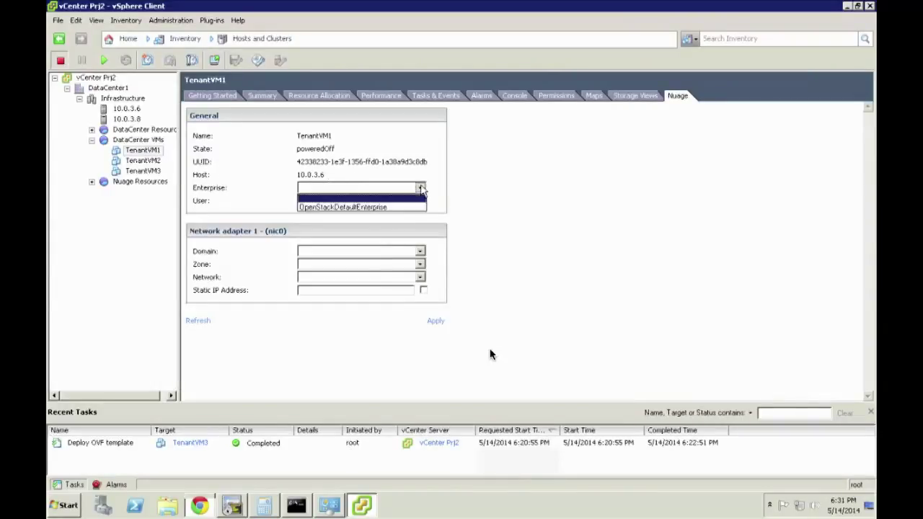
{"action": "left_click", "coordinate": [382, 207]}
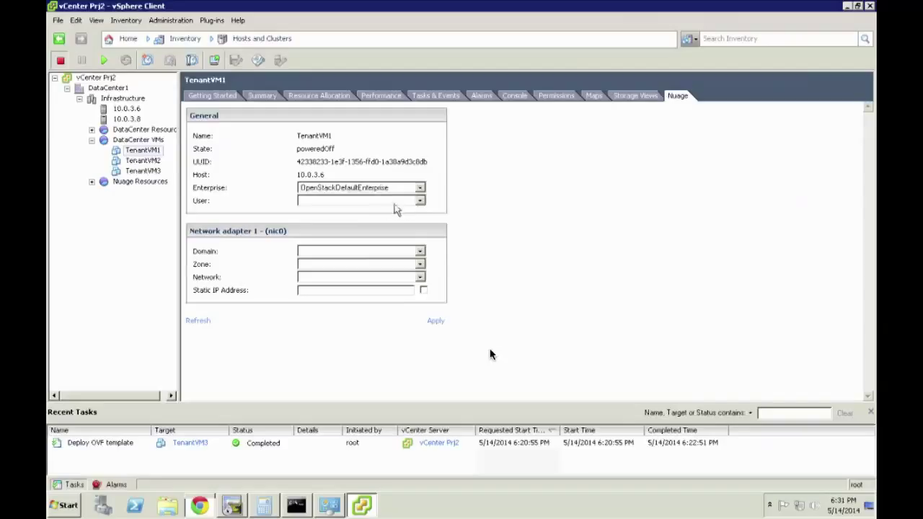
{"action": "left_click", "coordinate": [420, 201]}
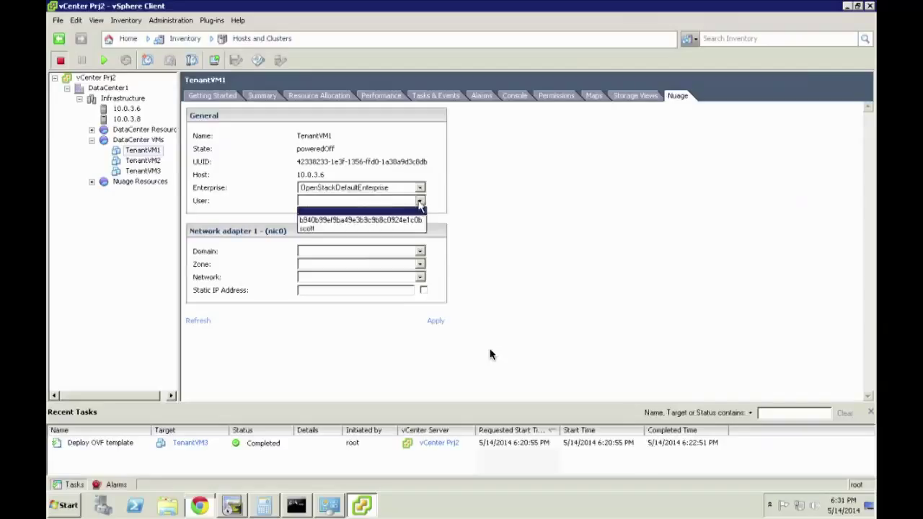
{"action": "left_click", "coordinate": [334, 229]}
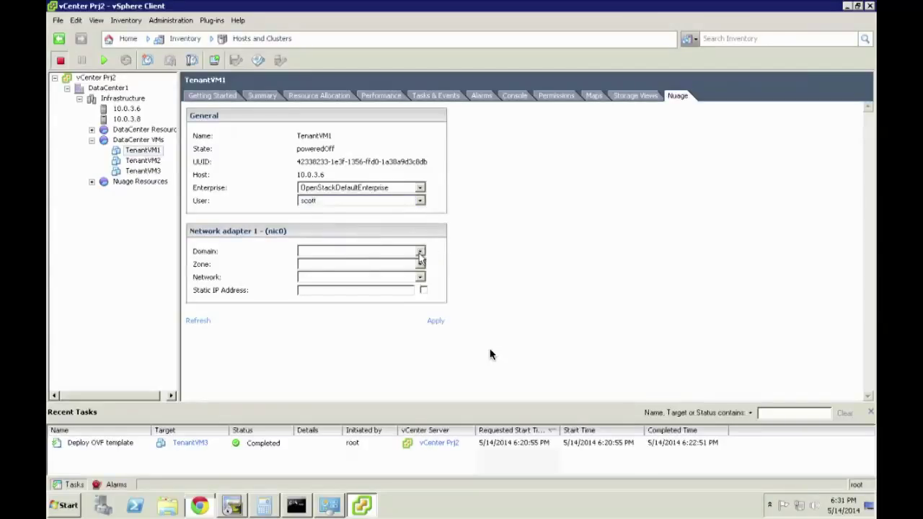
{"action": "left_click", "coordinate": [421, 252]}
{"action": "left_click", "coordinate": [381, 272]}
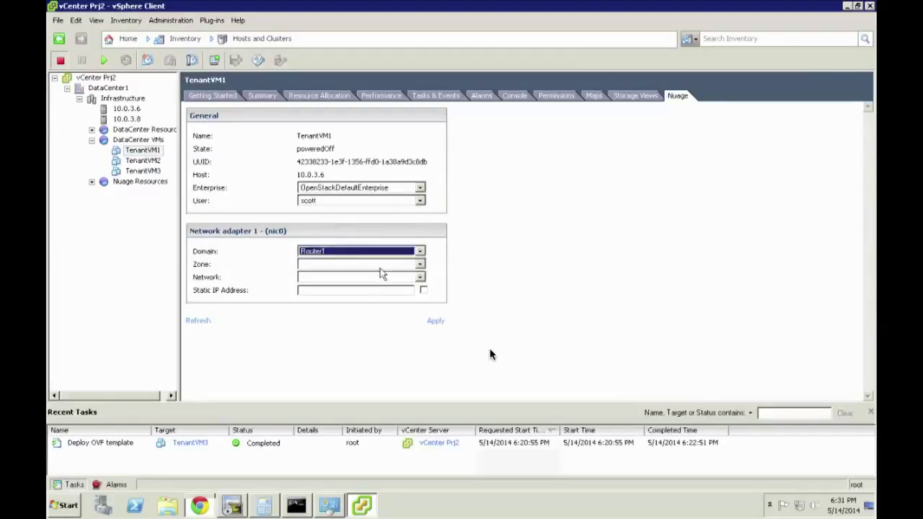
{"action": "left_click", "coordinate": [419, 264]}
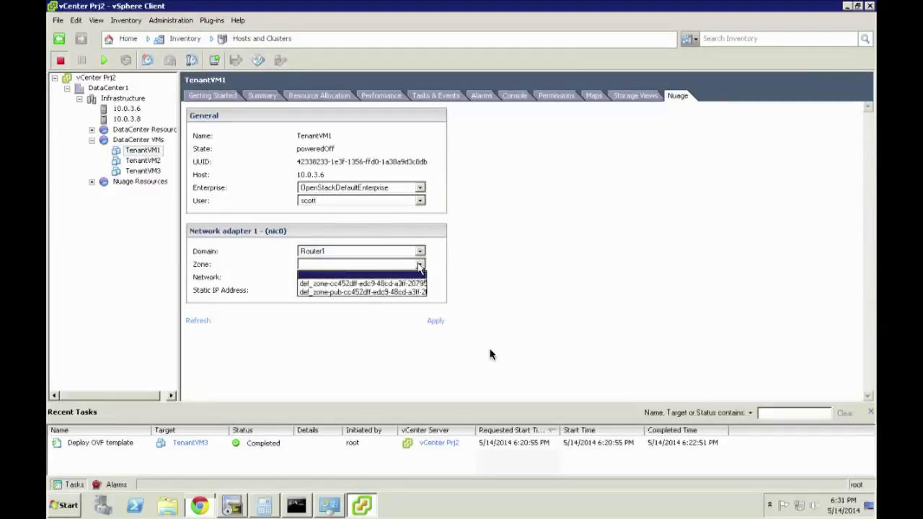
{"action": "left_click", "coordinate": [388, 284]}
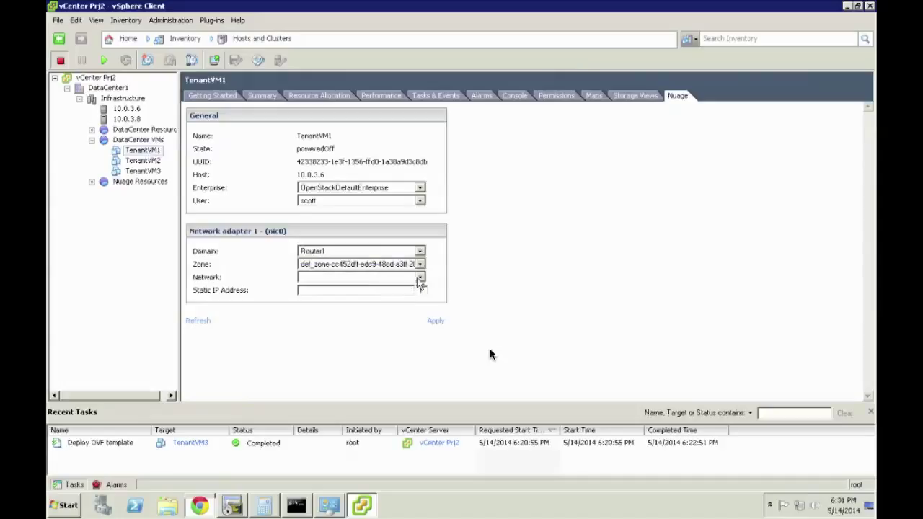
{"action": "left_click", "coordinate": [420, 278]}
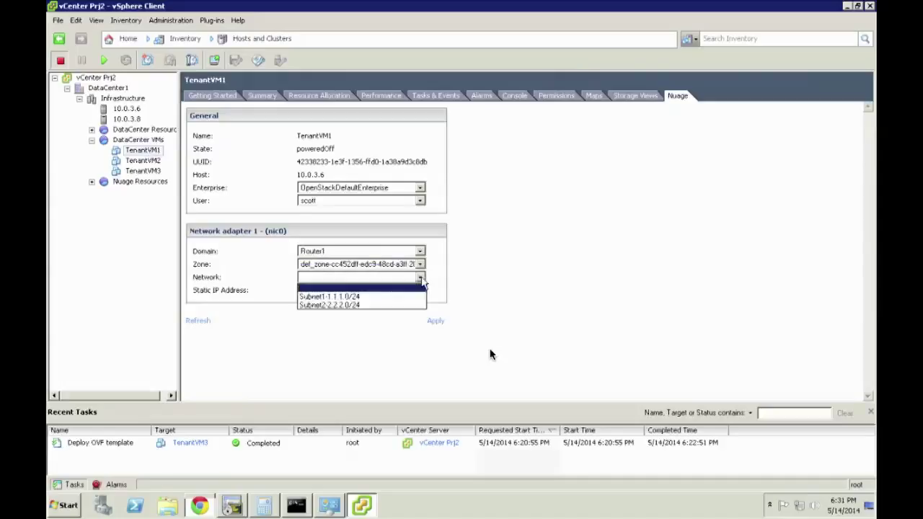
{"action": "left_click", "coordinate": [349, 297]}
{"action": "left_click", "coordinate": [438, 321]}
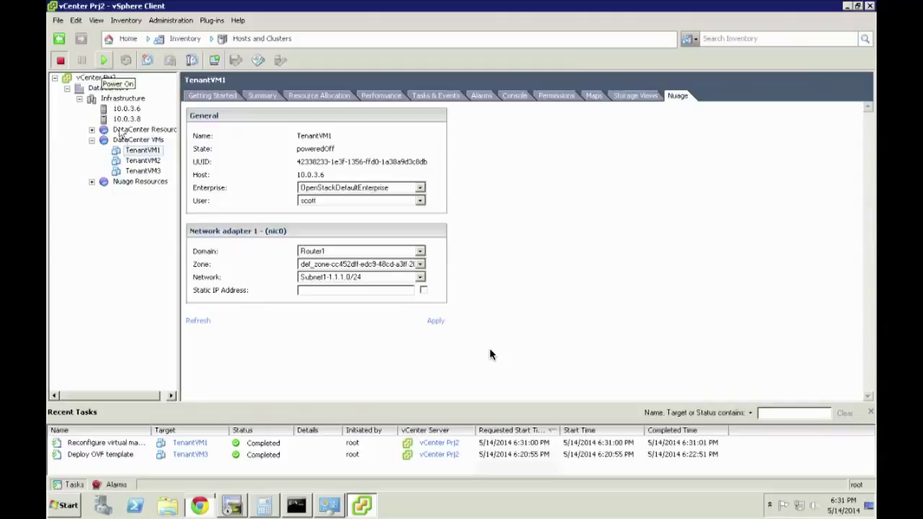
Step: Power on TenantVM1 on host 10.0.3.6
{"action": "right_click", "coordinate": [130, 152]}
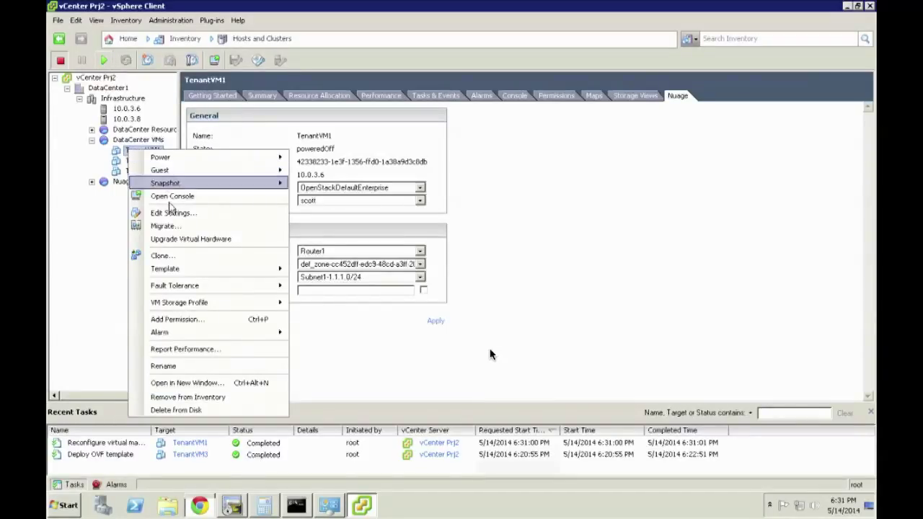
{"action": "mouse_move", "coordinate": [221, 161]}
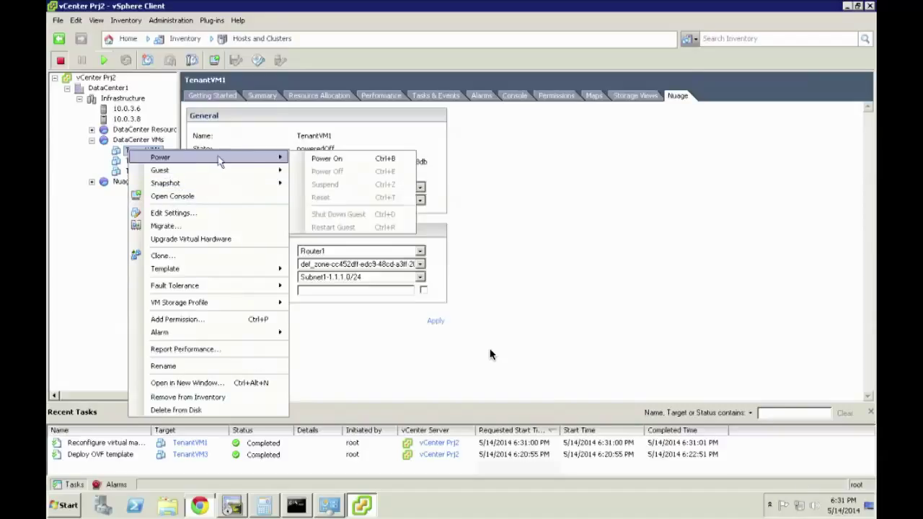
{"action": "left_click", "coordinate": [318, 158]}
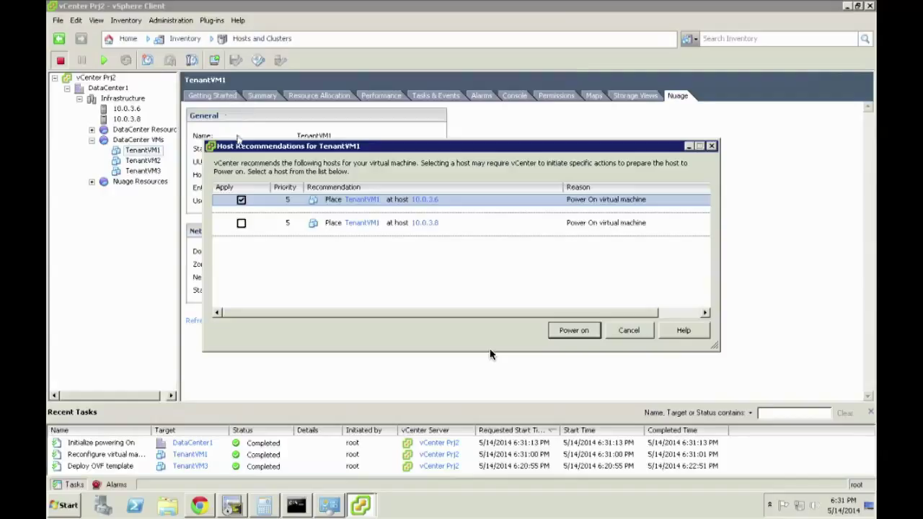
{"action": "left_click", "coordinate": [566, 334]}
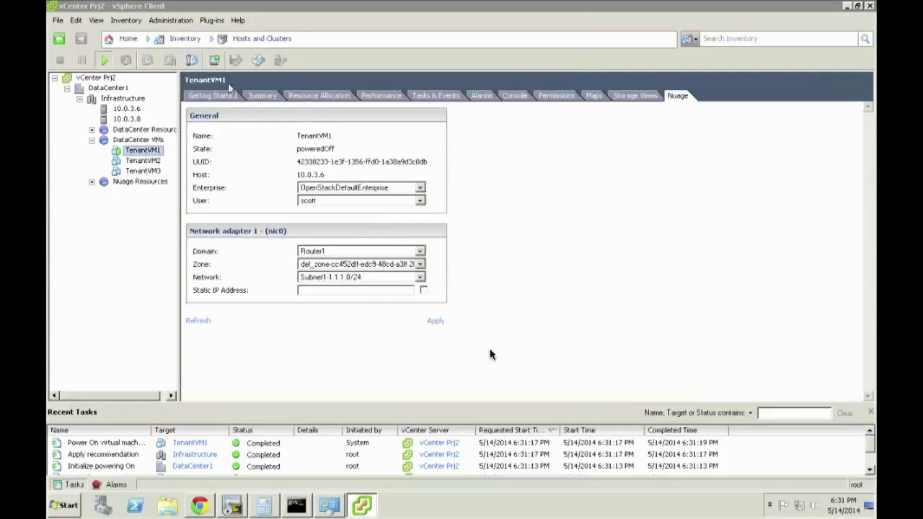
Step: Open TenantVM1's console to watch CentOS boot, then bring up the Nuage Architect topology
{"action": "left_click", "coordinate": [215, 63]}
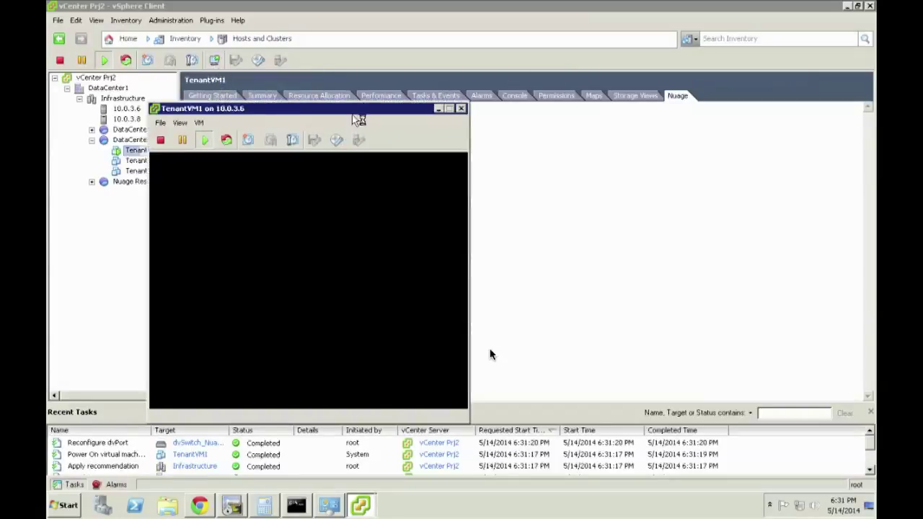
{"action": "left_click_drag", "start_coordinate": [359, 108], "coordinate": [417, 102]}
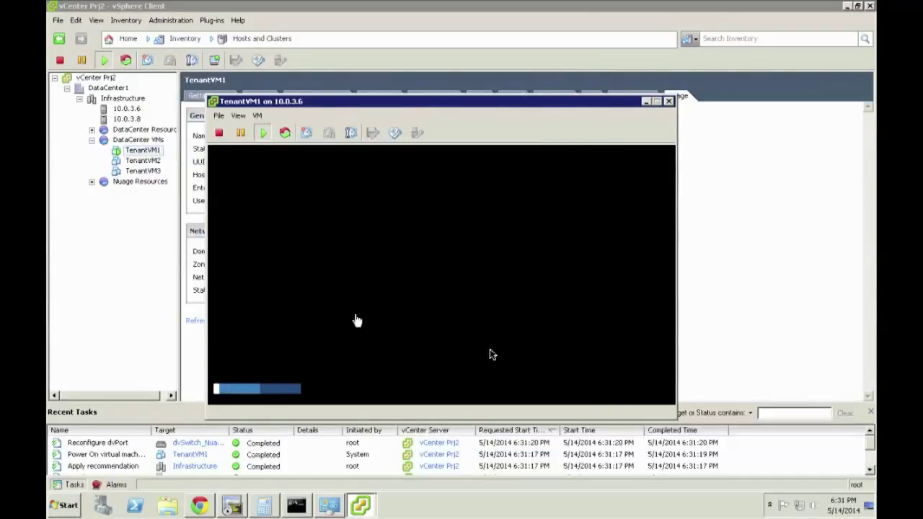
{"action": "left_click", "coordinate": [201, 506]}
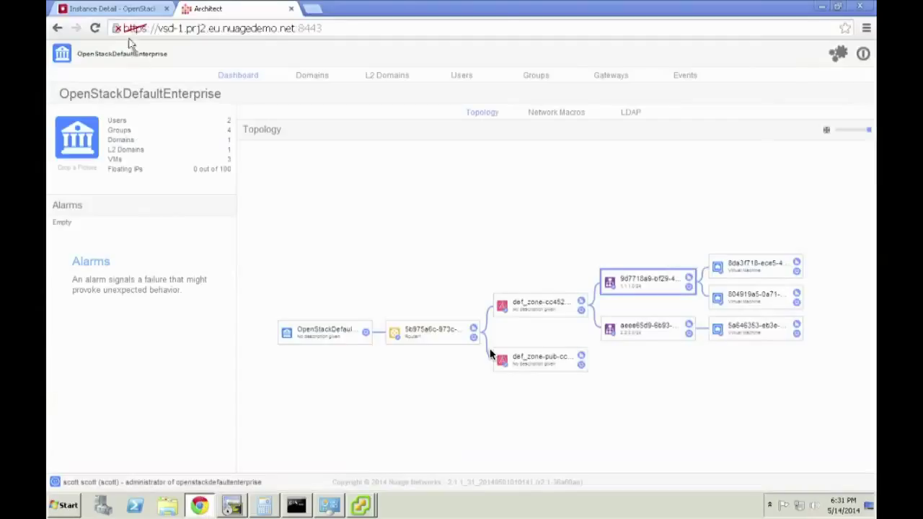
Step: Confirm Architect lists TenantVM1 with vm1 and vm2 on the router, then return to TenantVM1's console
{"action": "left_click", "coordinate": [132, 12]}
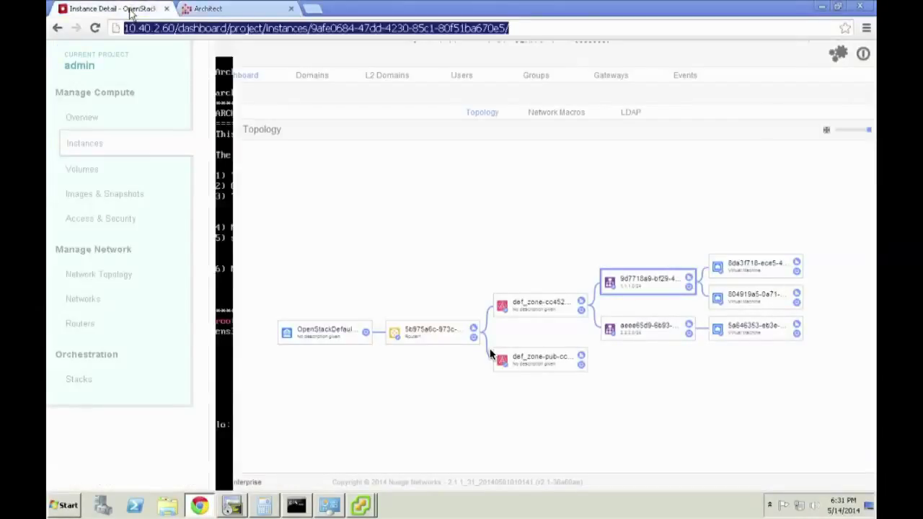
{"action": "left_click", "coordinate": [213, 10]}
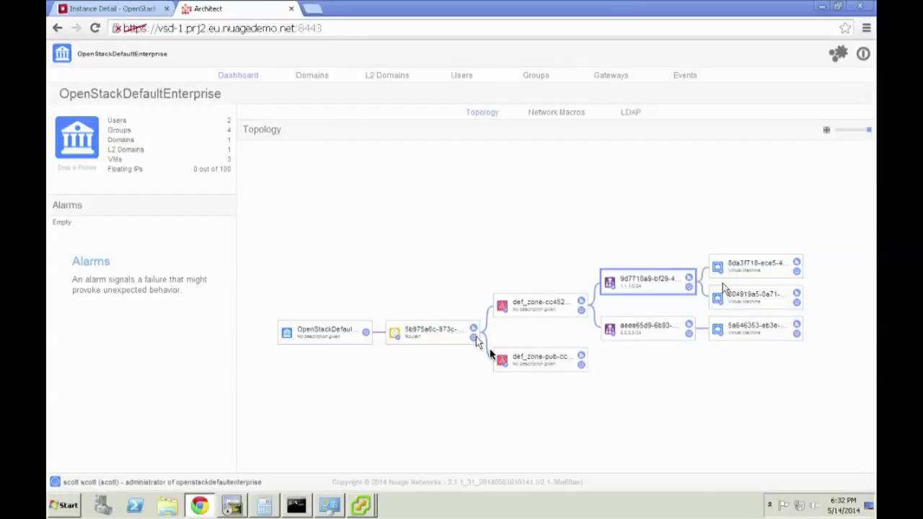
{"action": "left_click", "coordinate": [490, 353]}
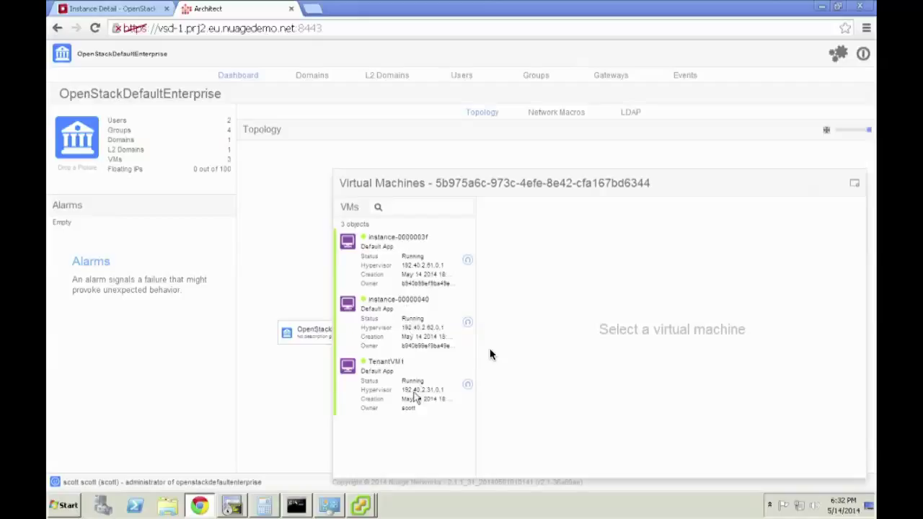
{"action": "left_click", "coordinate": [302, 425]}
{"action": "mouse_move", "coordinate": [362, 508]}
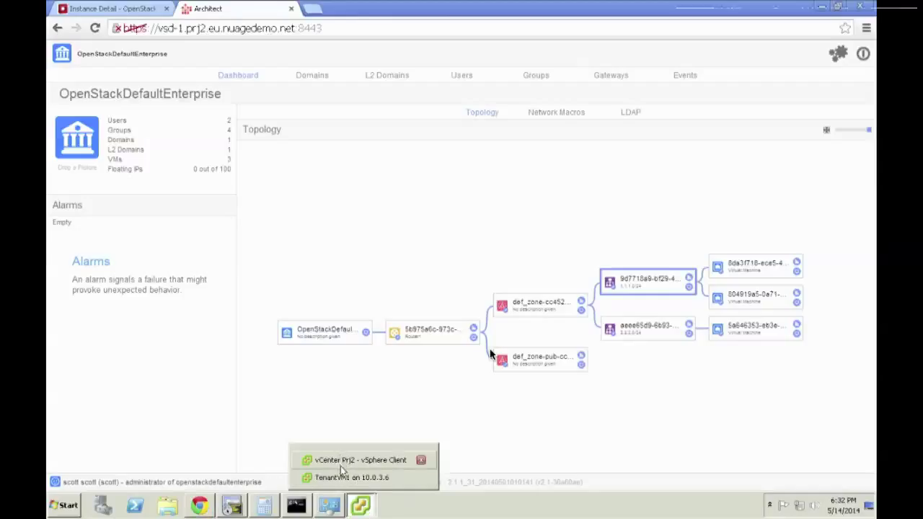
{"action": "left_click", "coordinate": [343, 479]}
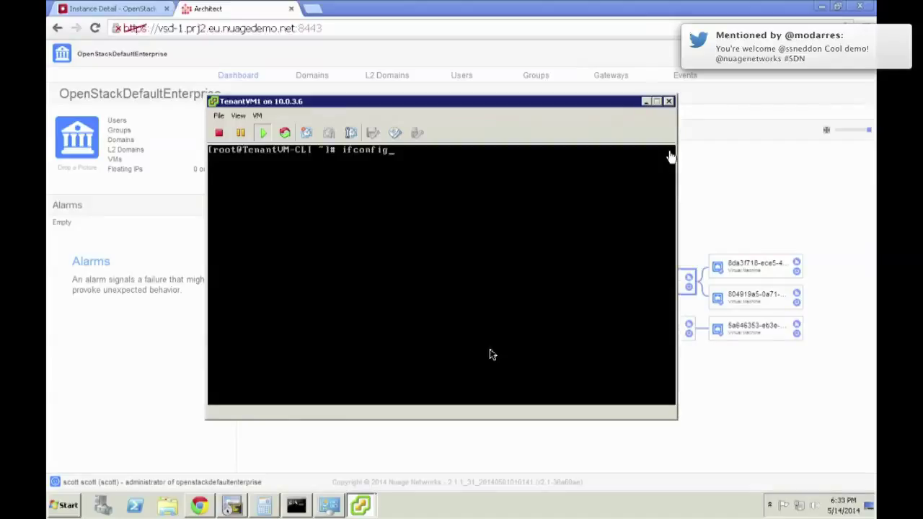
Step: Run ifconfig to confirm eth0 has 1.1.1.3, then enter the command ping 1.1.1.2
{"action": "key", "text": "Return"}
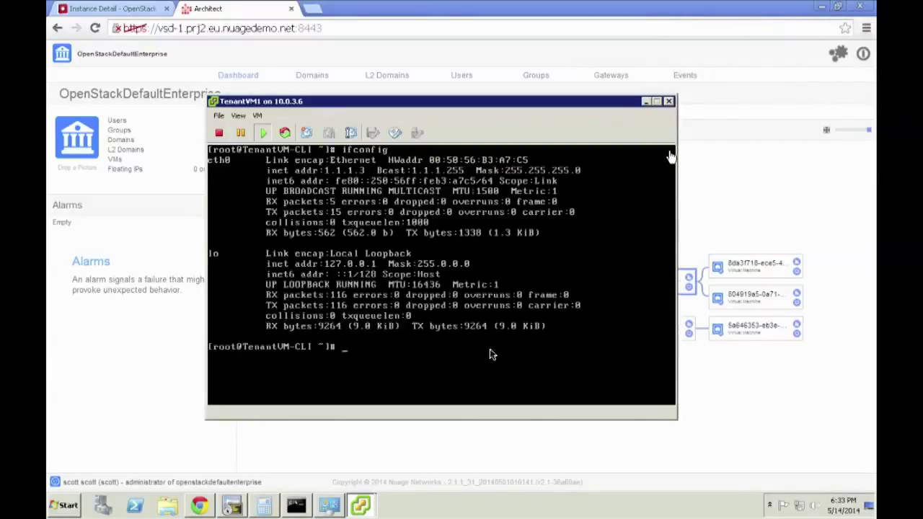
{"action": "type", "text": "ping 1.1.1.2"}
Step: Ping 1.1.1.2 and then 2.2.2.2 from TenantVM1, getting replies, then switch to PowerPoint
{"action": "key", "text": "Return"}
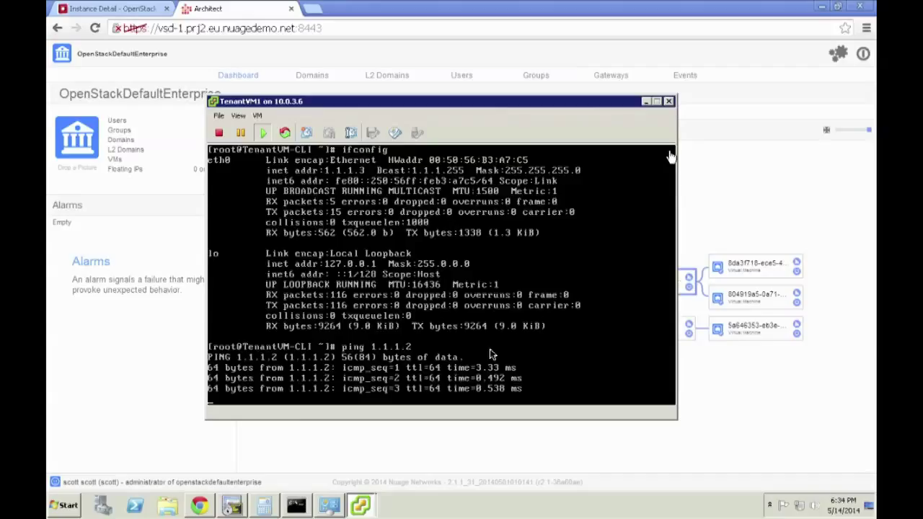
{"action": "key", "text": "ctrl+c"}
{"action": "type", "text": "ping "}
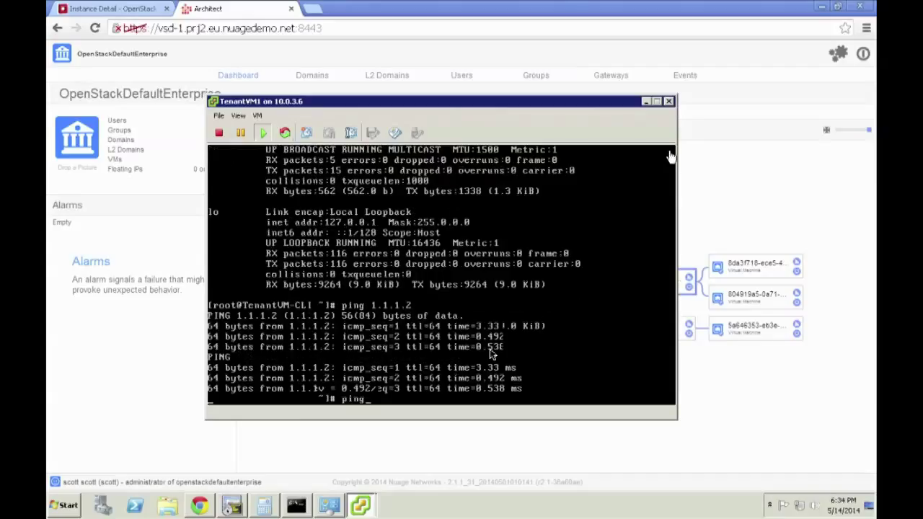
{"action": "type", "text": "2.2.2.2"}
{"action": "key", "text": "Return"}
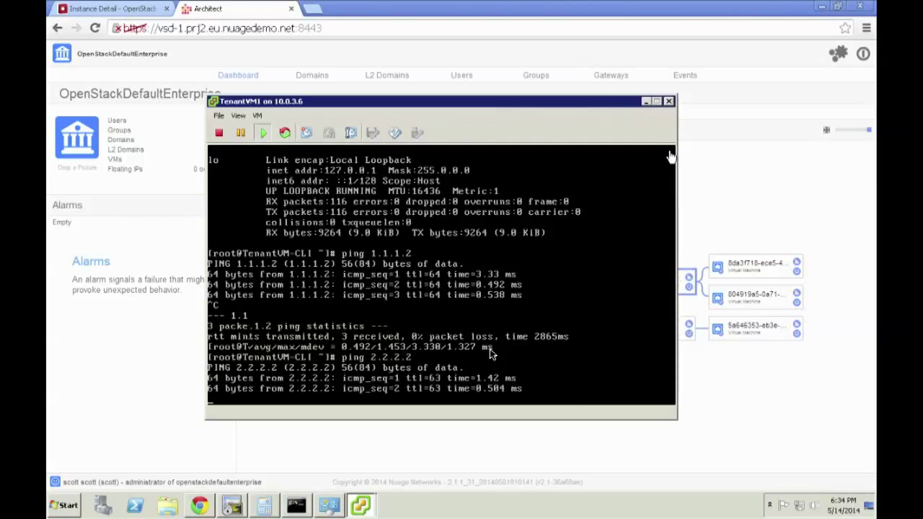
{"action": "key", "text": "super+Tab"}
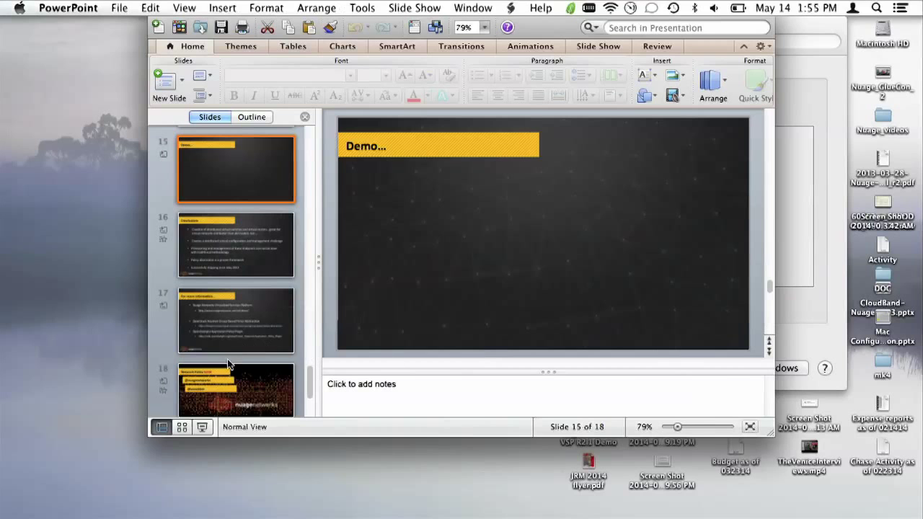
Step: Start the full-screen slide show and advance from the Demo slide to 'Conclusions'
{"action": "left_click", "coordinate": [202, 427]}
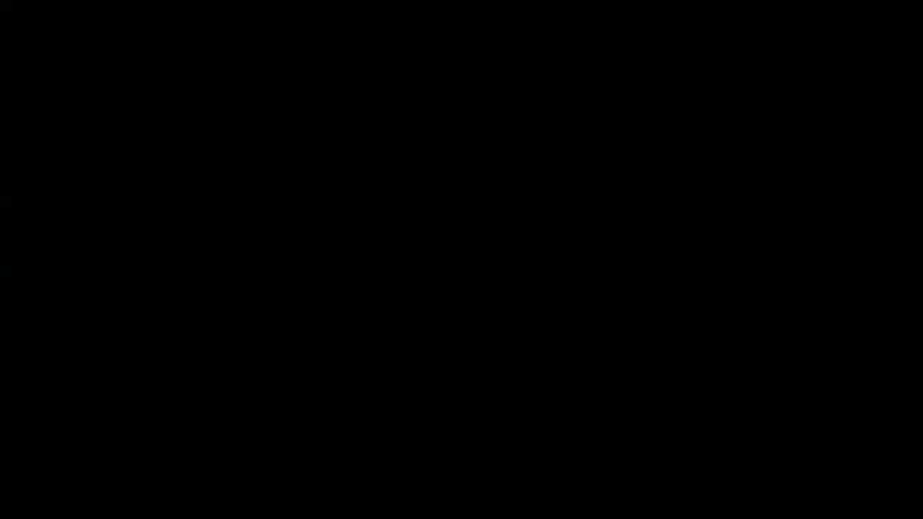
{"action": "key", "text": "Right"}
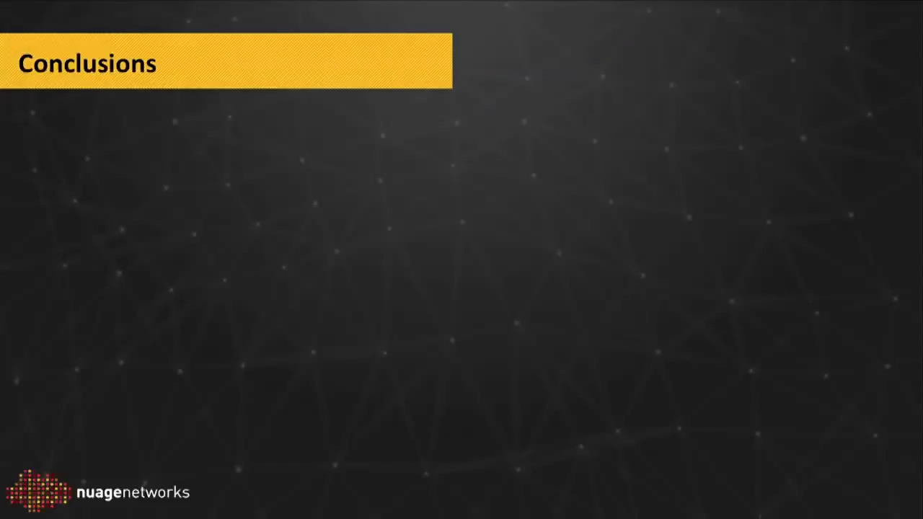